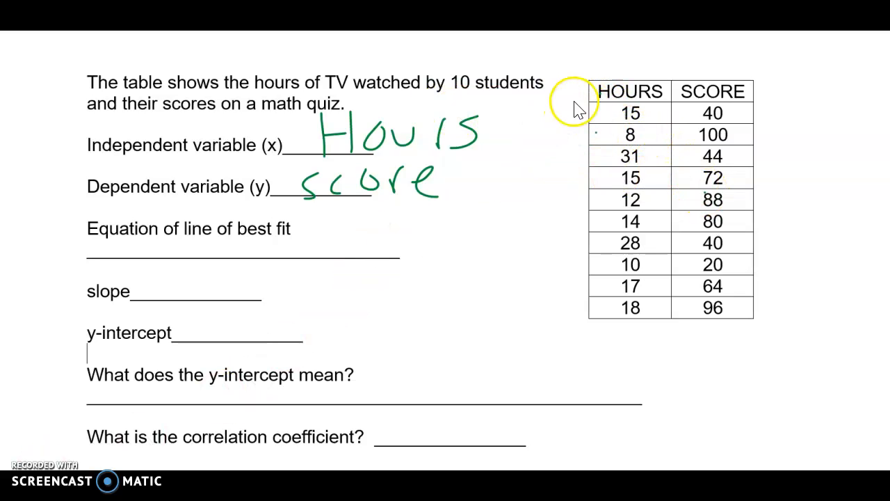
pyautogui.moveTo(600, 103); pyautogui.dragTo(661, 167)
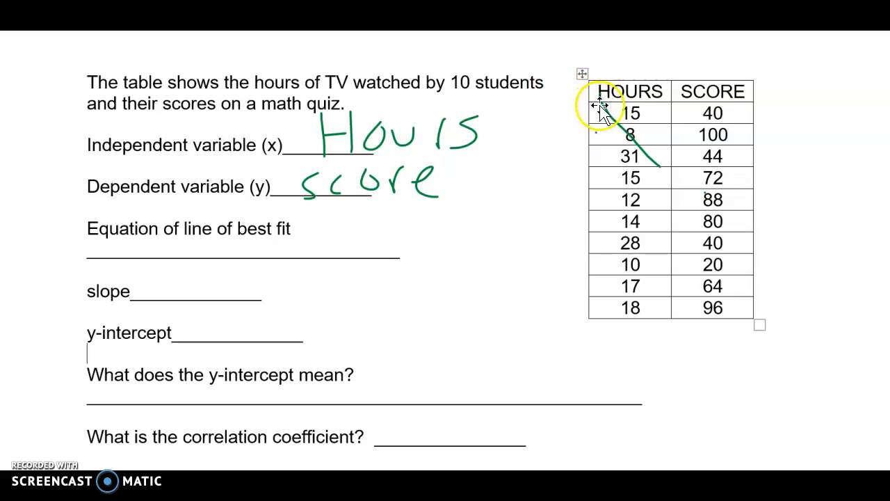
pyautogui.click(605, 115)
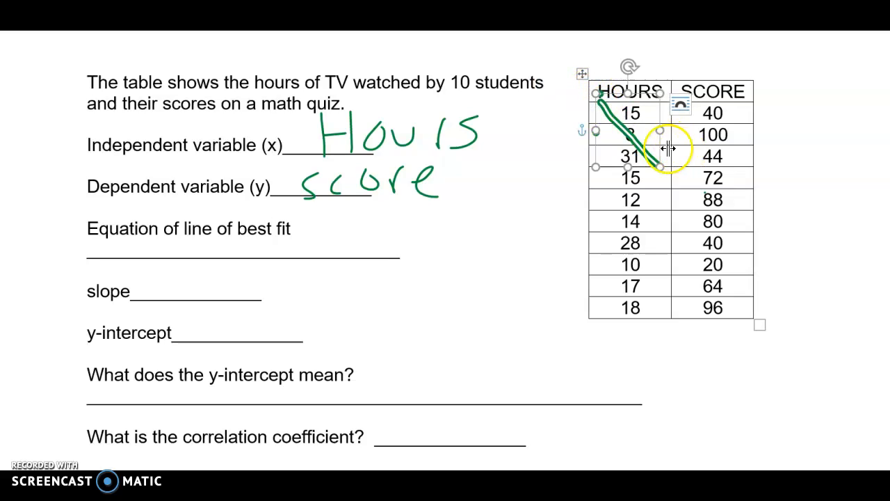
pyautogui.press('Delete')
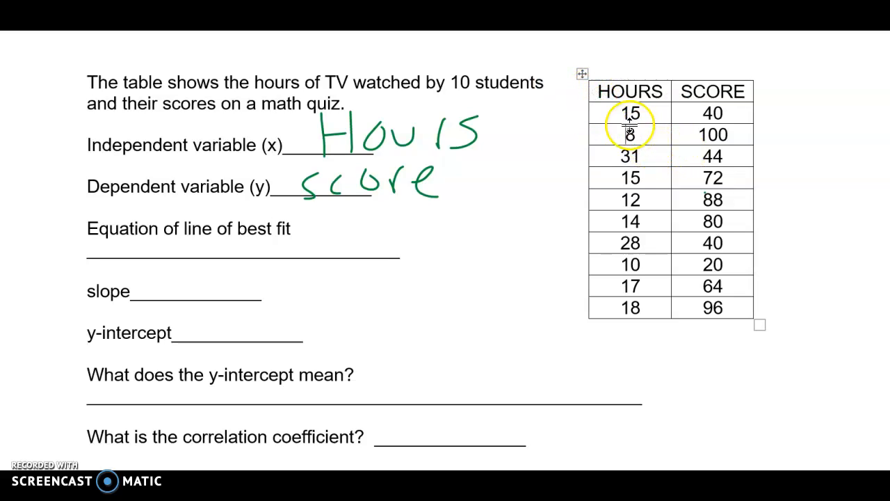
# - Copy the ten rows of hours and score values from the worksheet and paste them into a new table in Desmos
pyautogui.moveTo(602, 113); pyautogui.dragTo(726, 317)
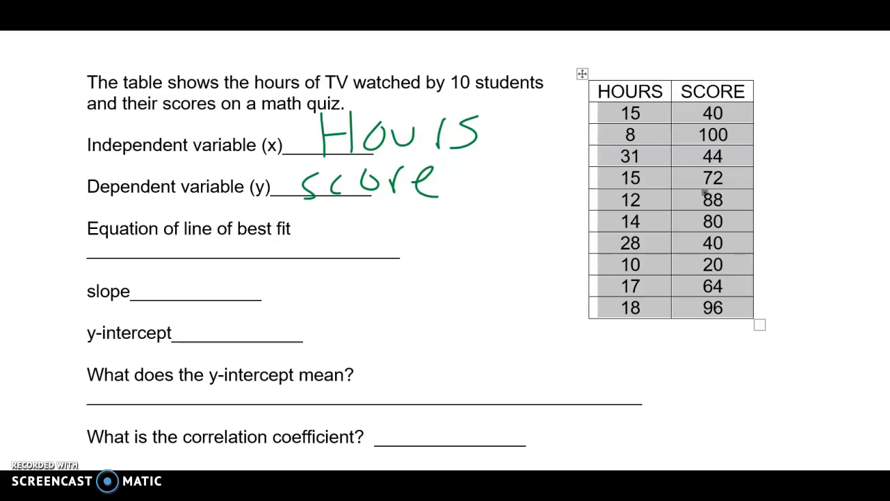
pyautogui.hotkey('alt', 'Tab')
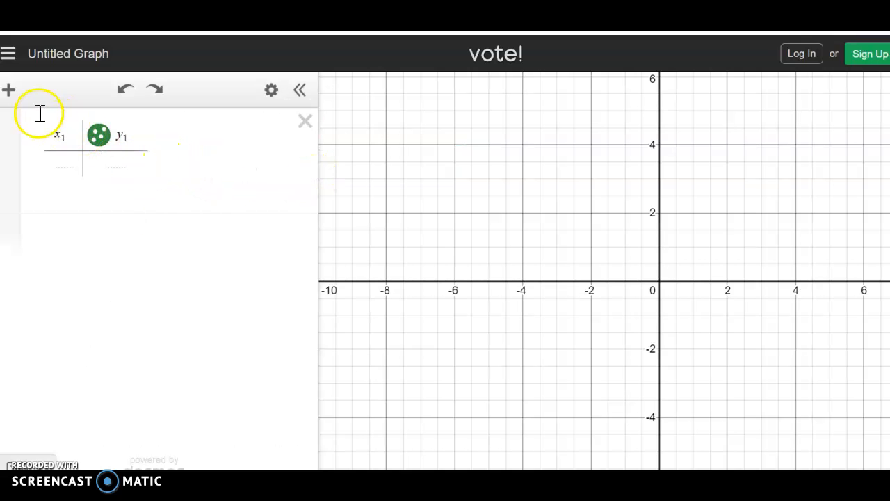
pyautogui.click(8, 90)
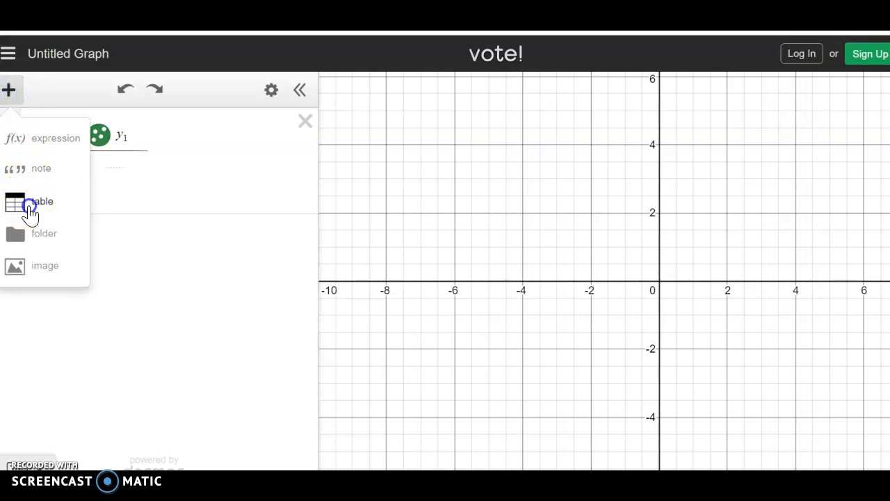
pyautogui.click(28, 201)
pyautogui.hotkey('ctrl', 'v')
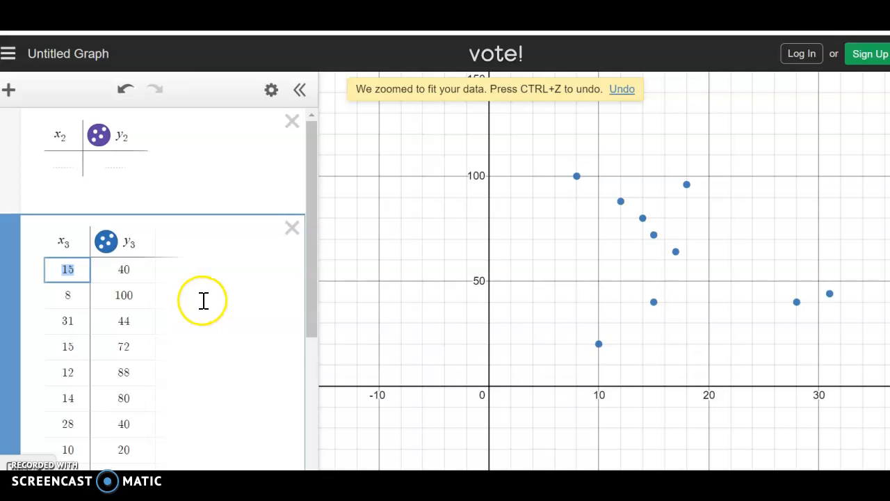
pyautogui.scroll(-3, 202, 300)
pyautogui.scroll(1, 207, 300)
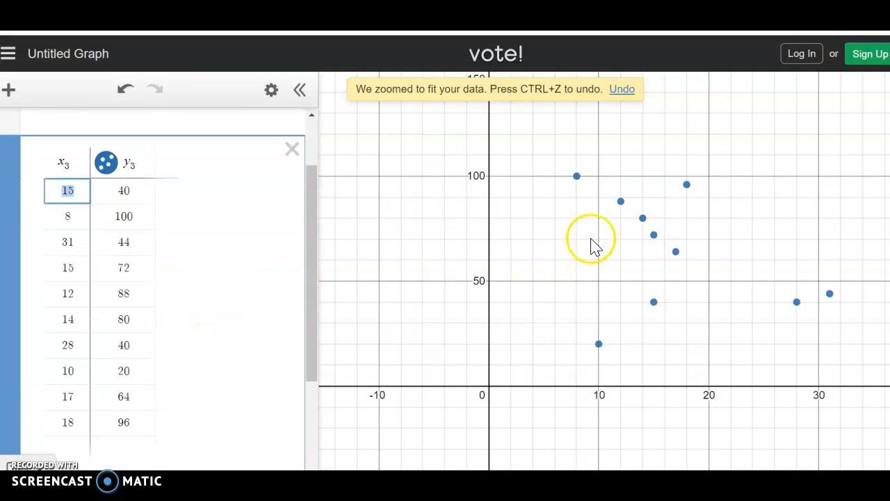
pyautogui.scroll(1, 431, 286)
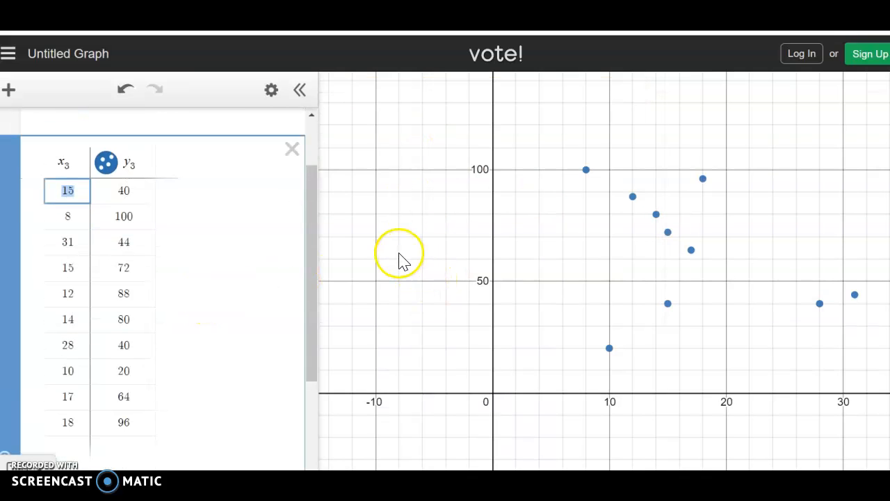
pyautogui.scroll(-1, 401, 258)
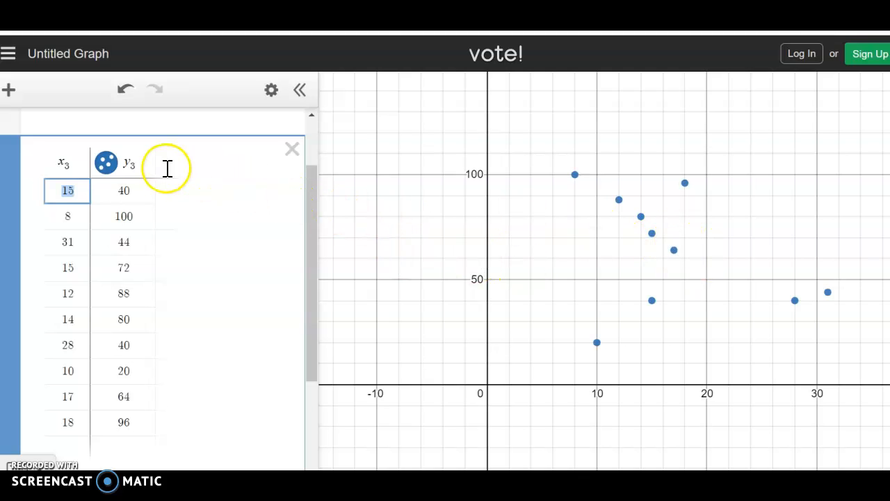
# - Toggle the plotted points of the pasted table off and back on
pyautogui.click(108, 166)
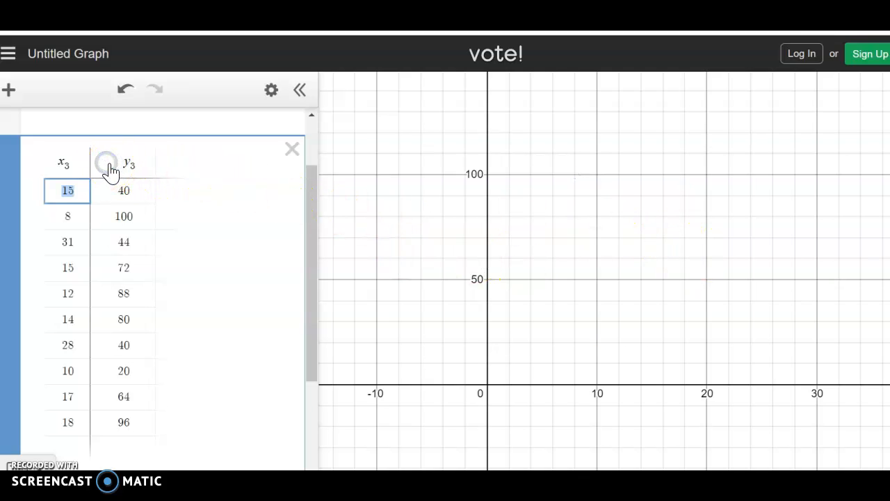
pyautogui.click(108, 166)
pyautogui.click(108, 166)
pyautogui.click(107, 166)
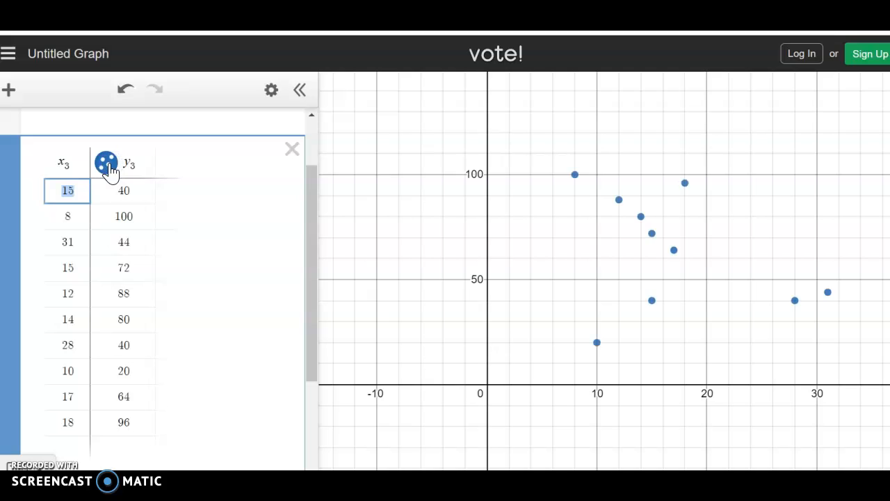
pyautogui.click(115, 168)
pyautogui.click(115, 169)
pyautogui.rightClick(117, 170)
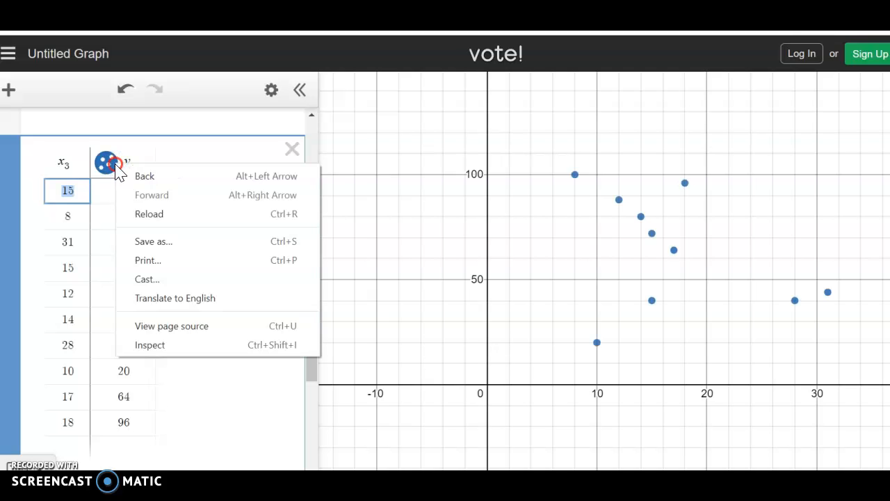
pyautogui.click(110, 165)
pyautogui.click(110, 164)
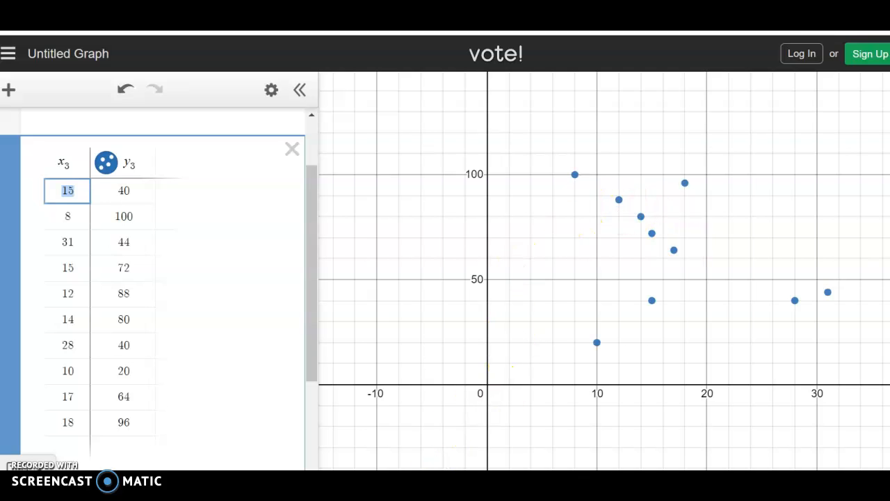
pyautogui.moveTo(556, 495)
pyautogui.click(557, 495)
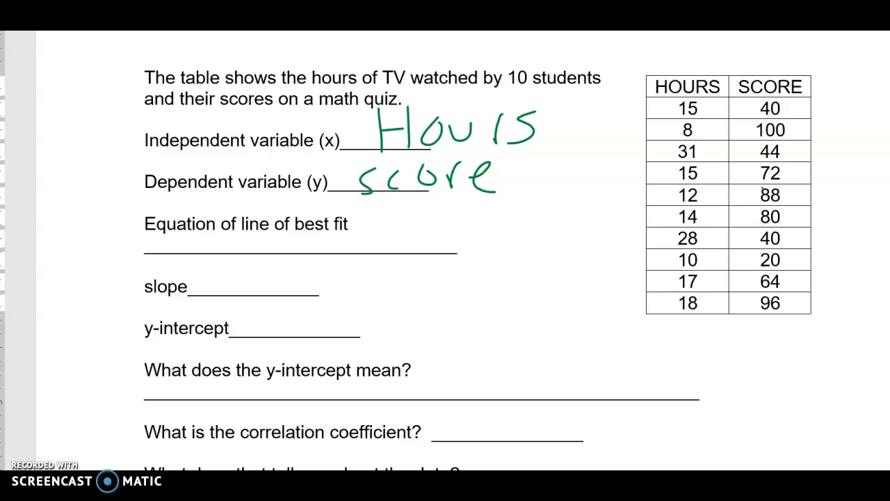
pyautogui.hotkey('alt', 'Tab')
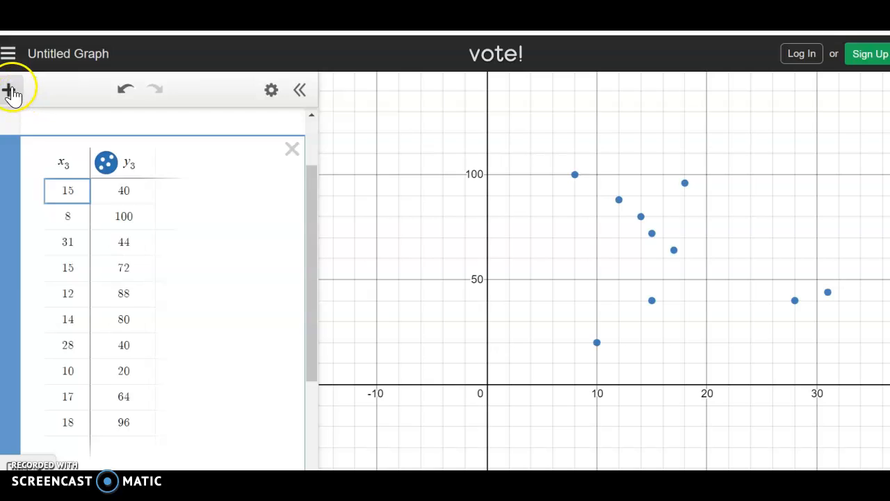
# - Add a new expression containing the linear regression y1 ~ mx1 + b
pyautogui.click(9, 89)
pyautogui.click(31, 139)
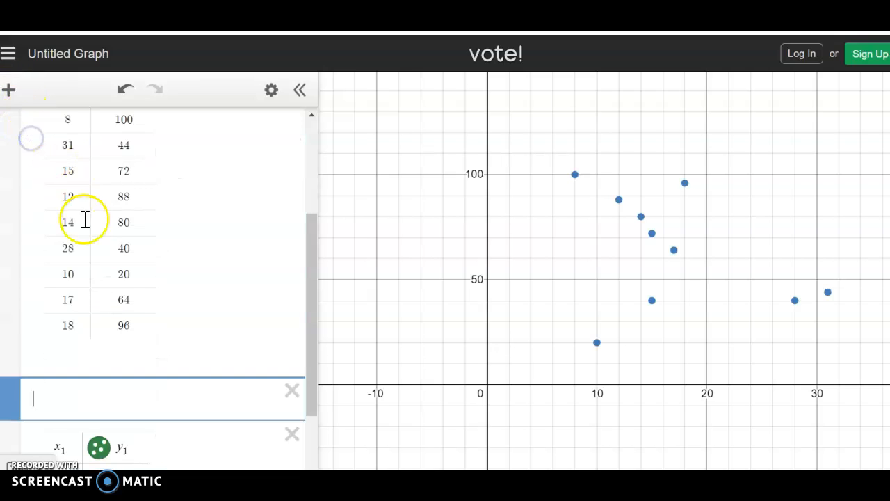
pyautogui.write('y')
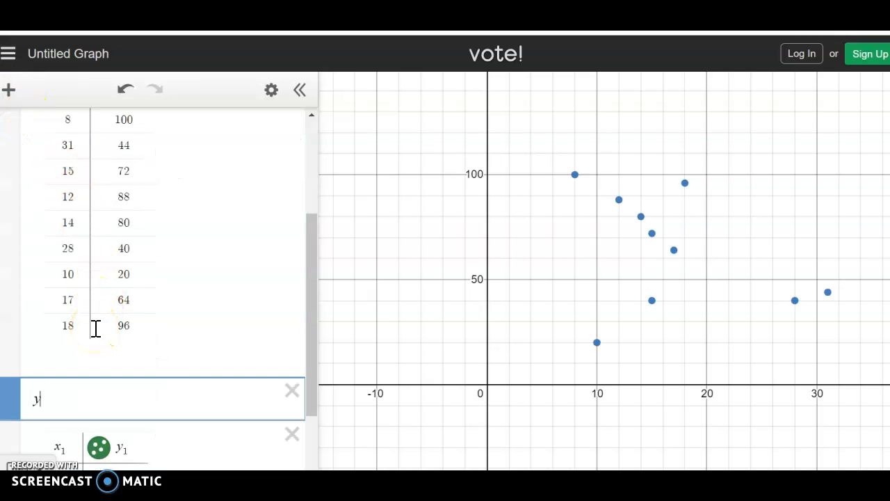
pyautogui.write('1 ')
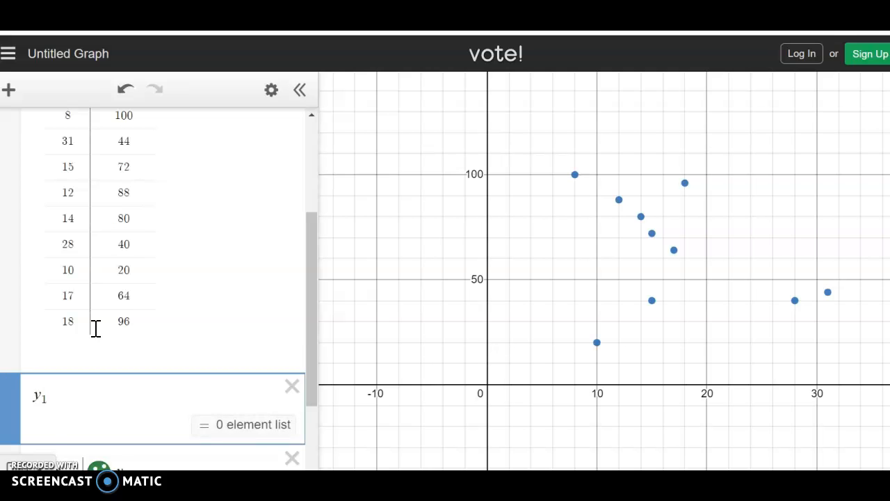
pyautogui.write('~ mx1 + b')
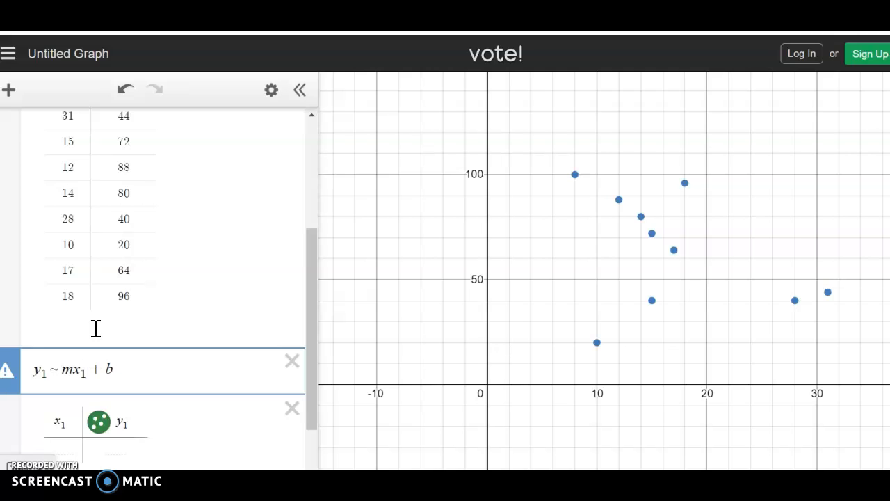
pyautogui.press('Return')
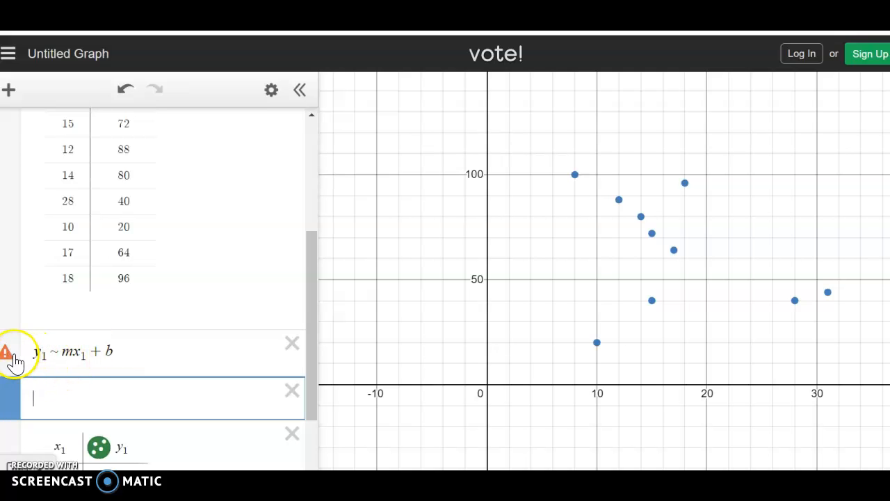
# - Check the regression's warning and change both subscripts to 3 so the expression reads y3 ~ mx3 + b
pyautogui.click(12, 353)
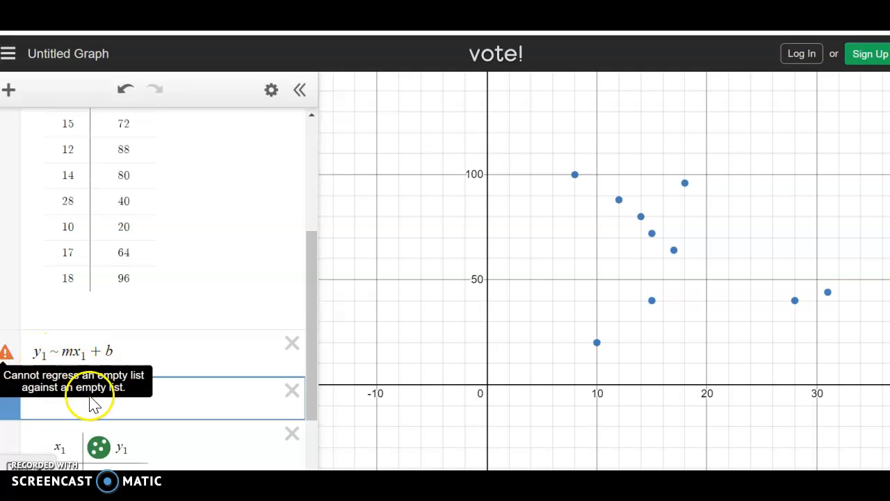
pyautogui.scroll(3, 106, 306)
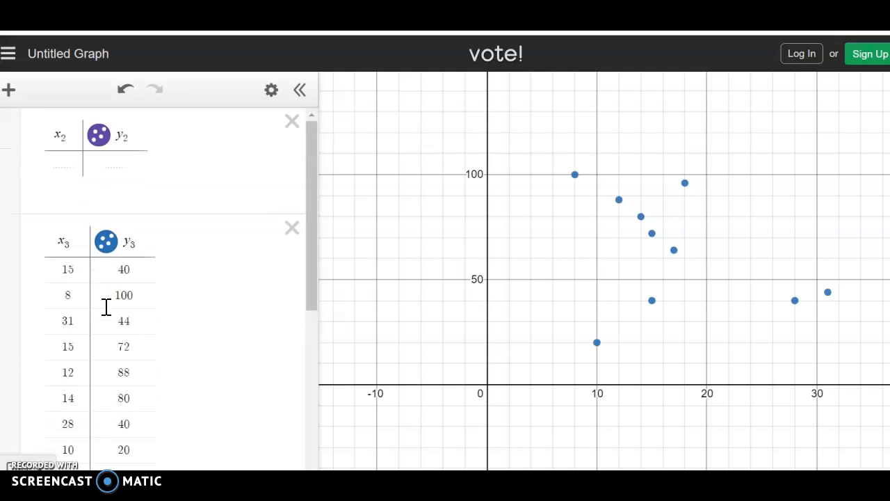
pyautogui.scroll(-3, 105, 307)
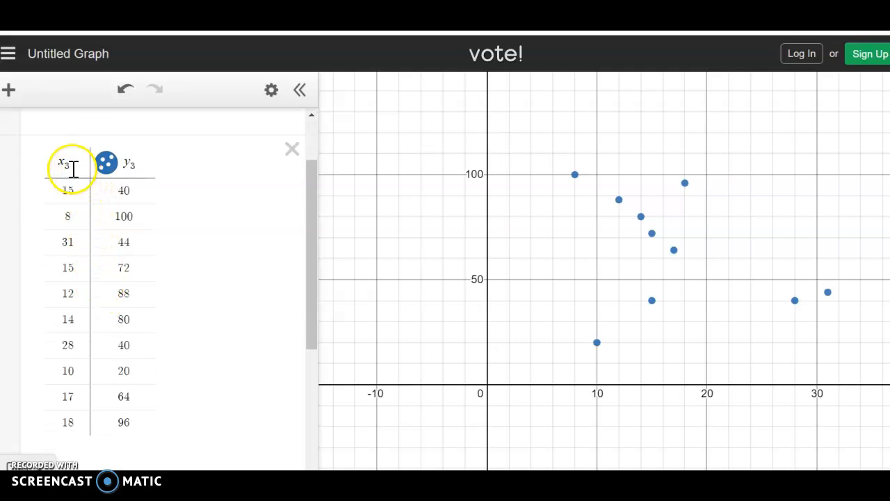
pyautogui.scroll(-5, 73, 171)
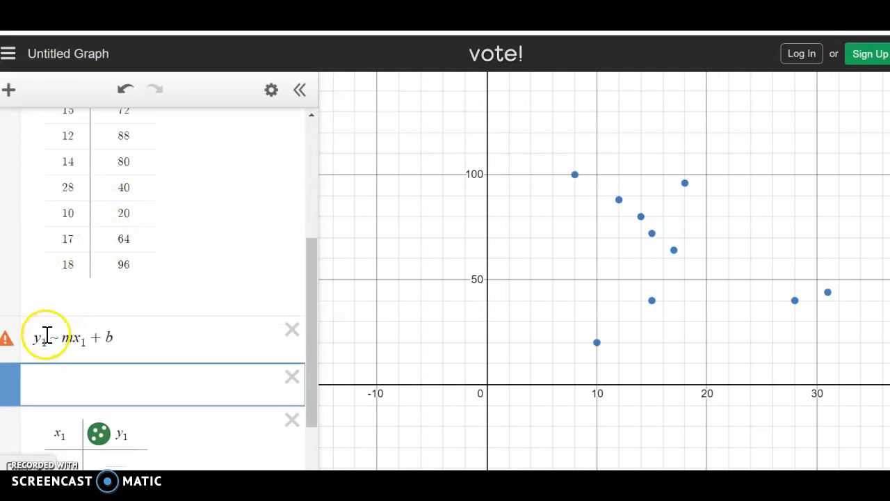
pyautogui.click(46, 335)
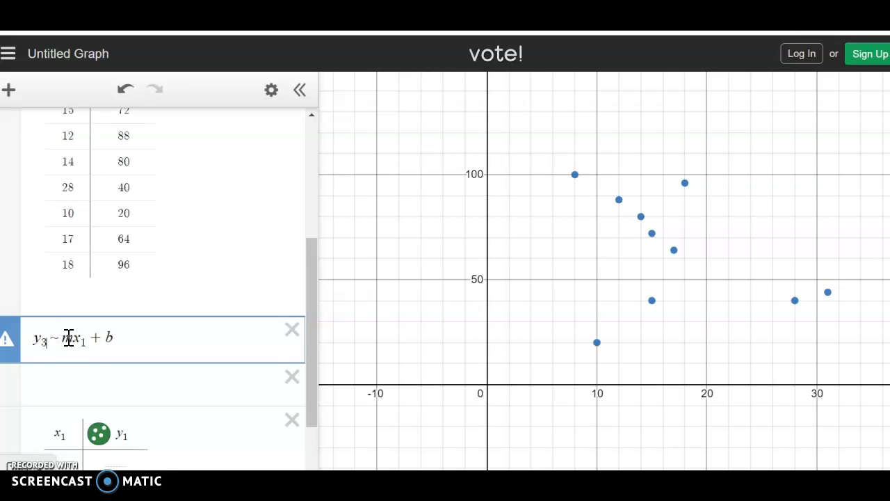
pyautogui.click(85, 341)
pyautogui.write('3')
pyautogui.scroll(-1, 201, 382)
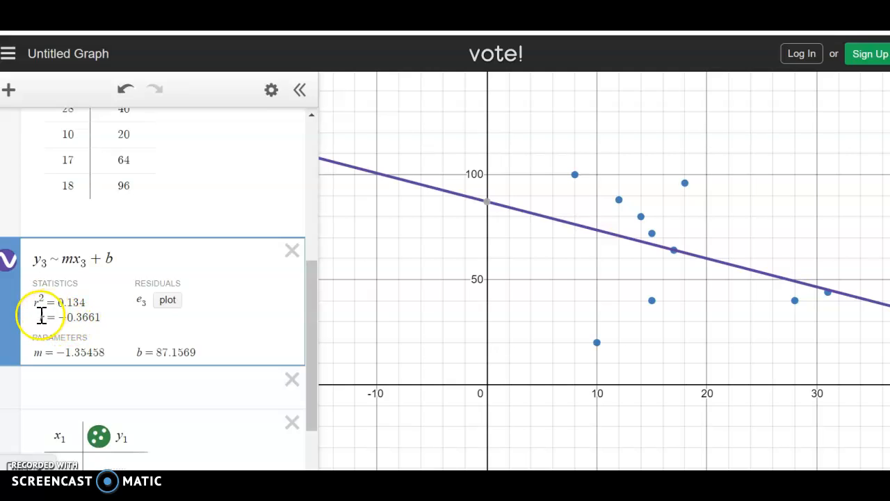
# - Examine the regression's statistics and parameters, and switch to the completed worksheet to review the matching answers
pyautogui.click(60, 317)
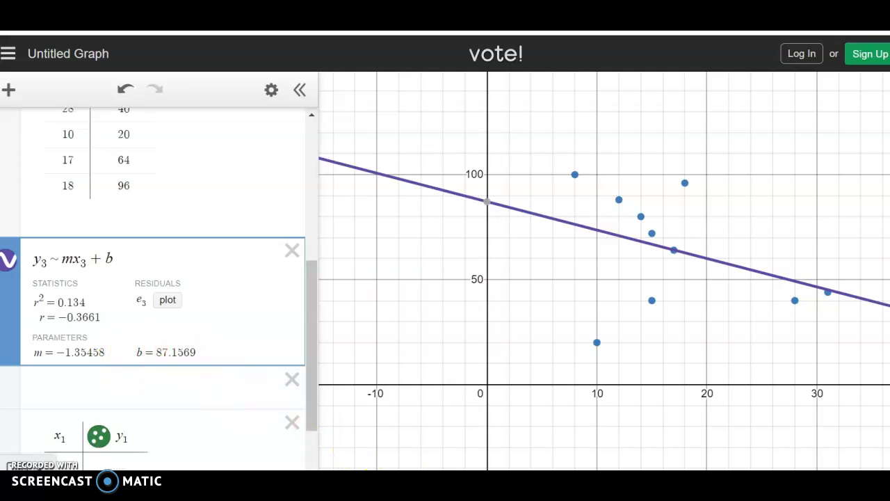
pyautogui.click(34, 480)
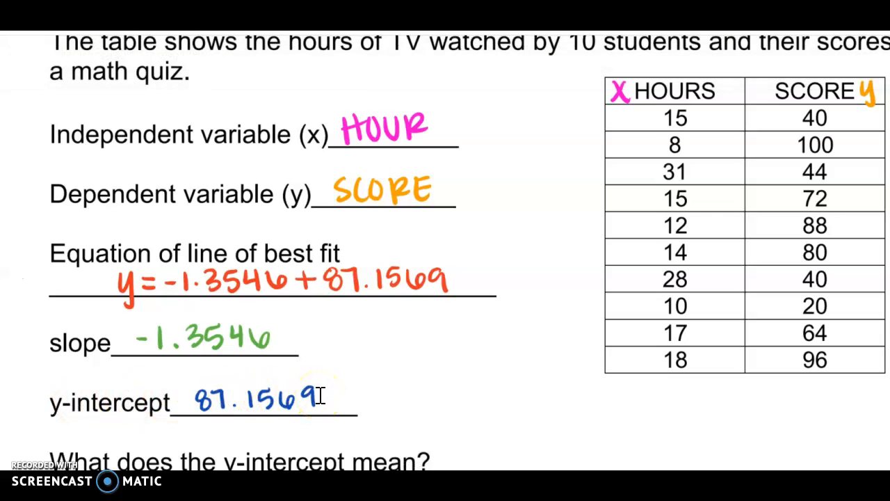
pyautogui.scroll(-1, 319, 395)
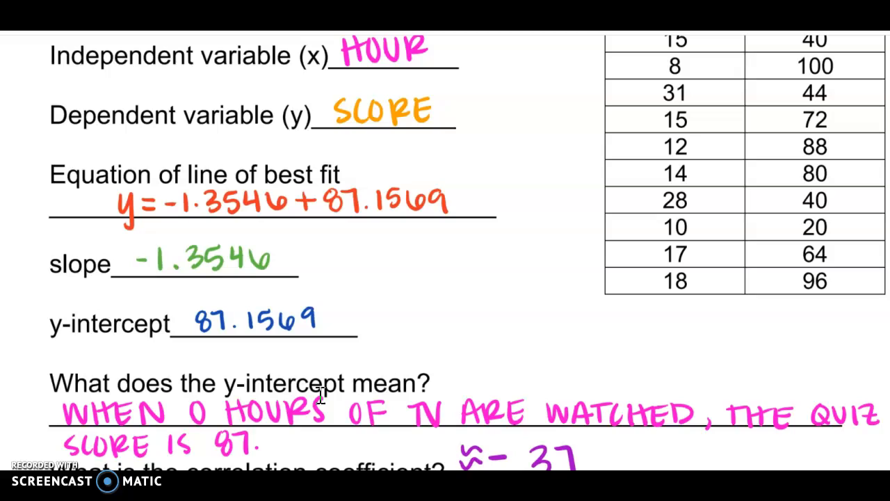